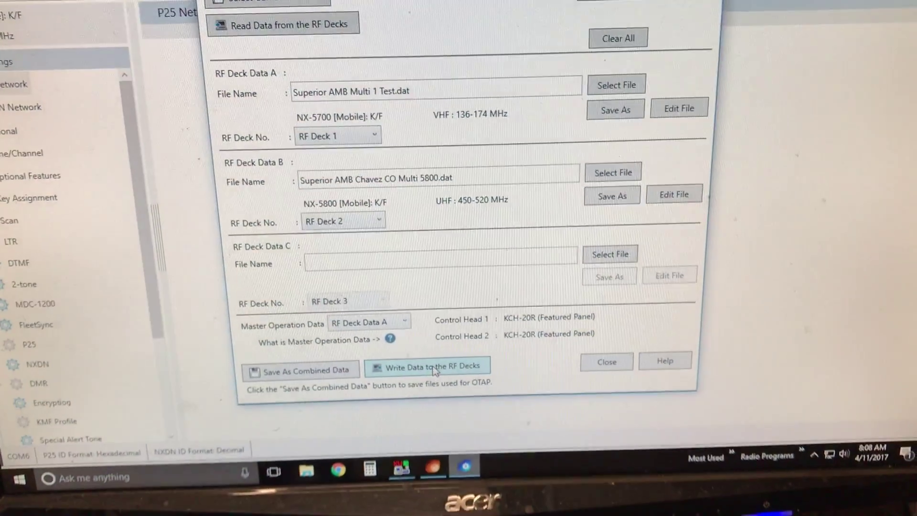
Start writing Deck Data A and B to RF Decks 1 and 2, accepting the common-functions notice.
{"action": "left_click", "coordinate": [435, 387]}
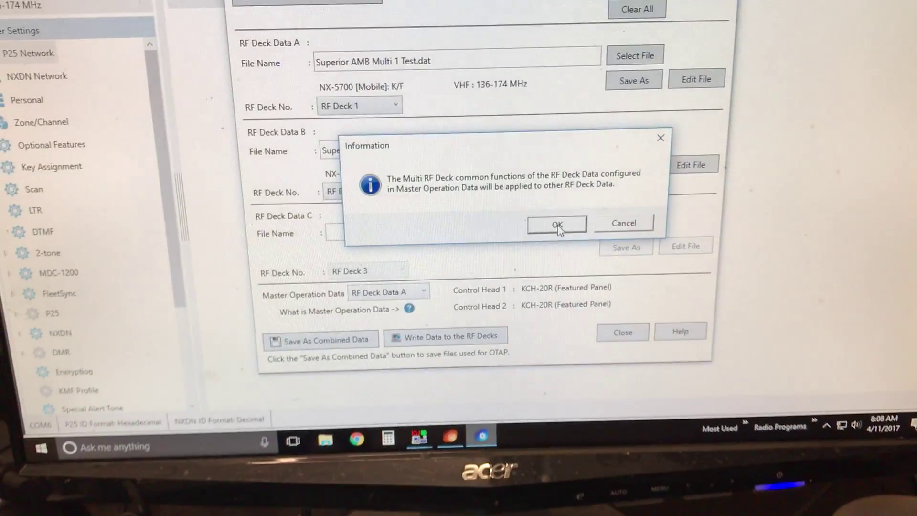
{"action": "left_click", "coordinate": [561, 228]}
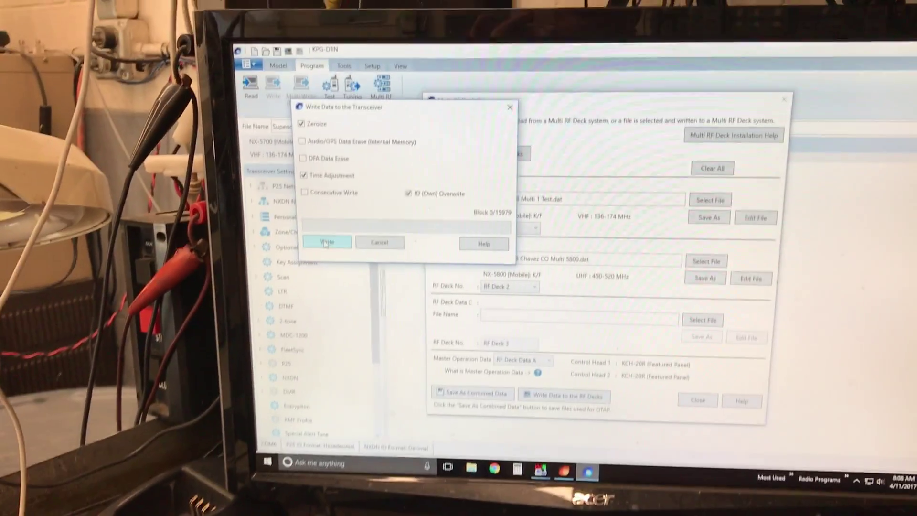
Launch the write of the deck data to the transceiver.
{"action": "left_click", "coordinate": [348, 188]}
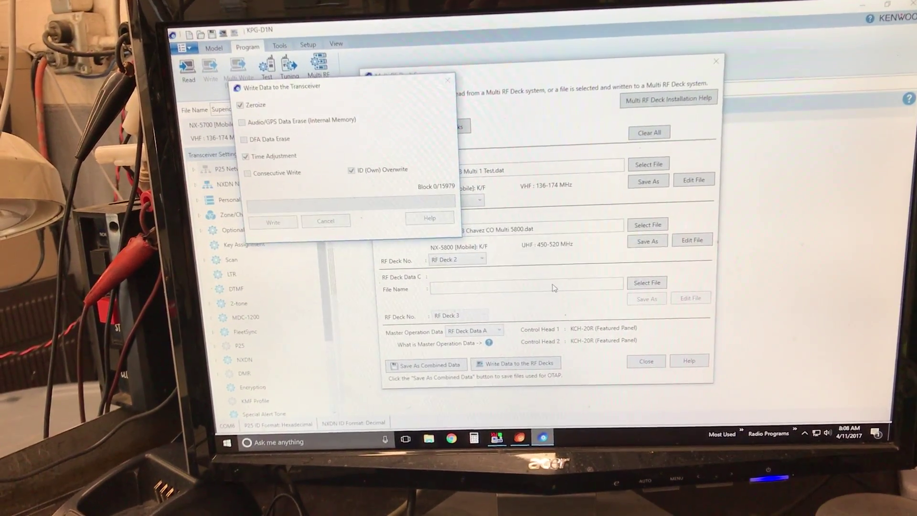